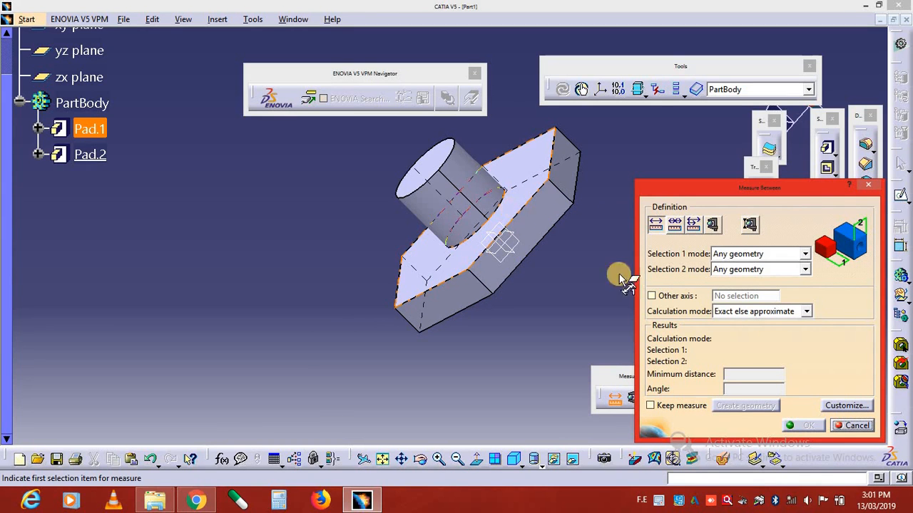
# Measure the base plate's thickness between two corner vertices, with both selection modes set to Point only.
pyautogui.click(738, 255)
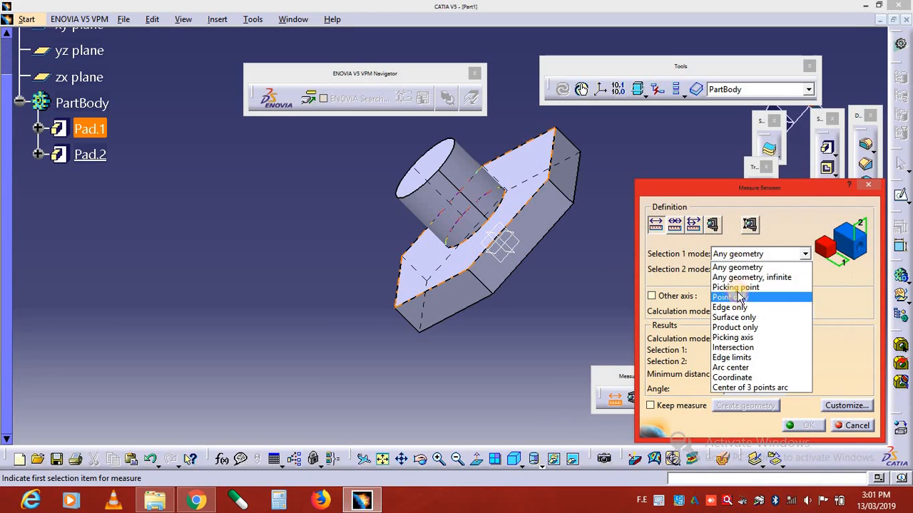
pyautogui.click(741, 300)
pyautogui.click(739, 269)
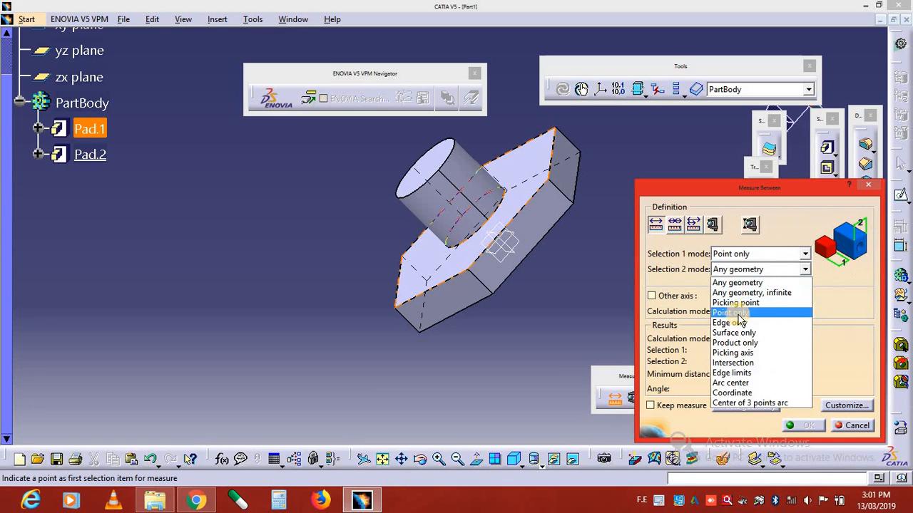
pyautogui.click(732, 314)
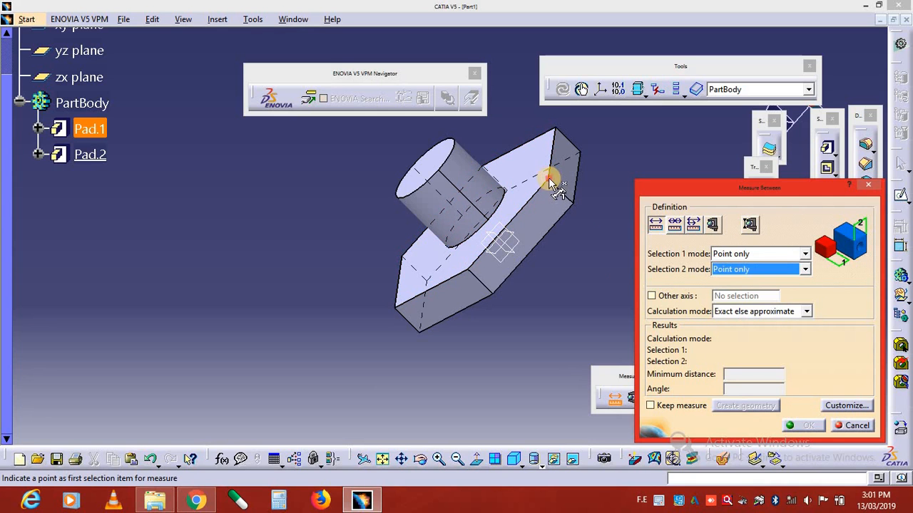
pyautogui.click(548, 177)
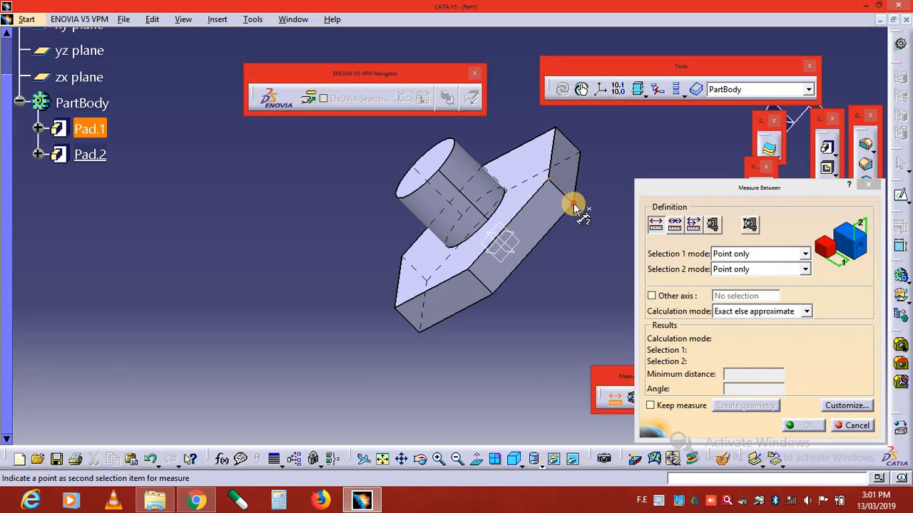
pyautogui.click(573, 203)
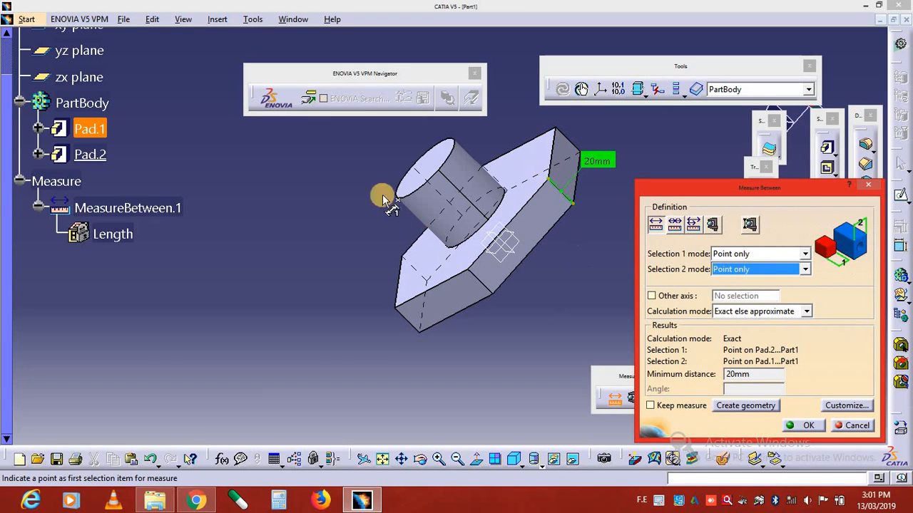
pyautogui.click(871, 186)
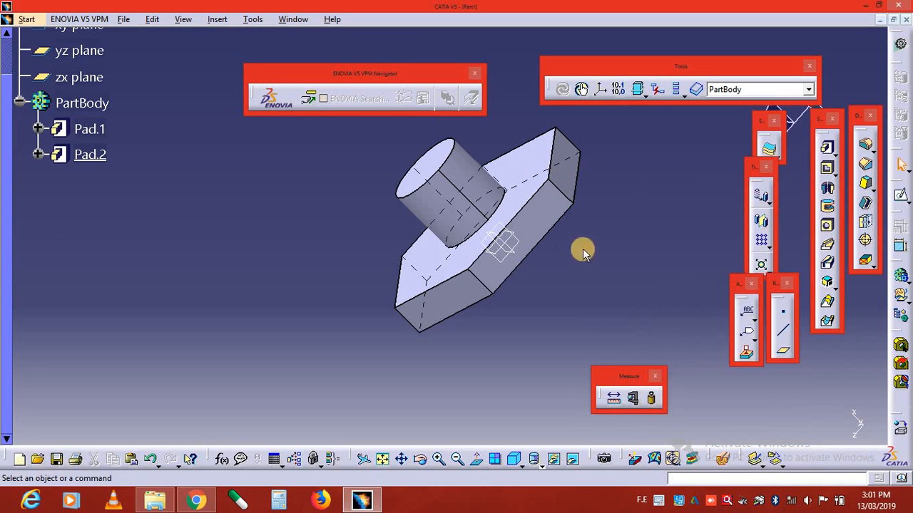
# Restart Measure Between and set both selection modes to Any geometry.
pyautogui.click(616, 405)
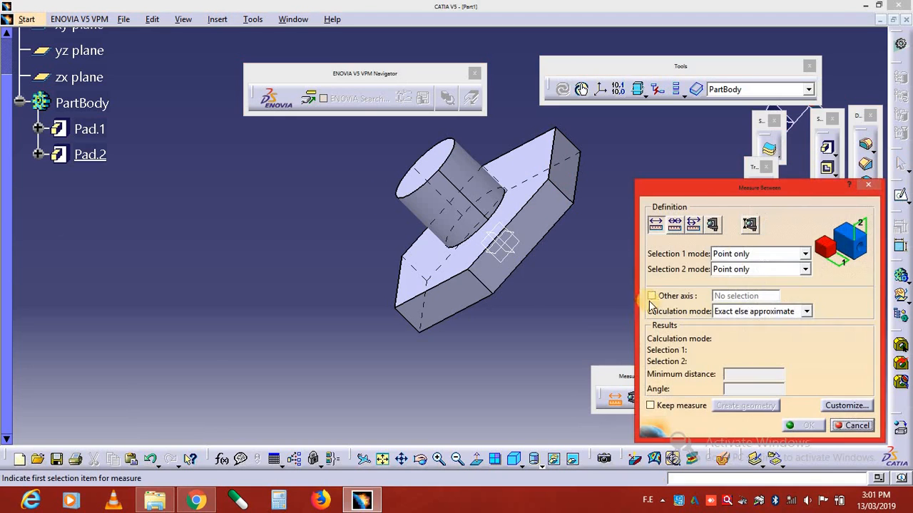
pyautogui.click(432, 161)
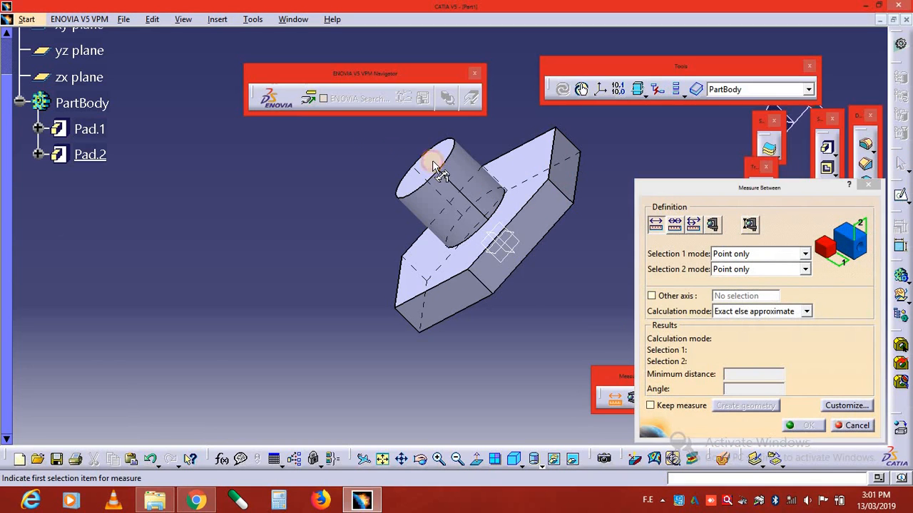
pyautogui.scroll(-1, 443, 167)
pyautogui.moveTo(443, 167)
pyautogui.mouseDown(button='middle')
pyautogui.moveTo(469, 190)
pyautogui.moveTo(450, 173)
pyautogui.mouseUp(button='middle')
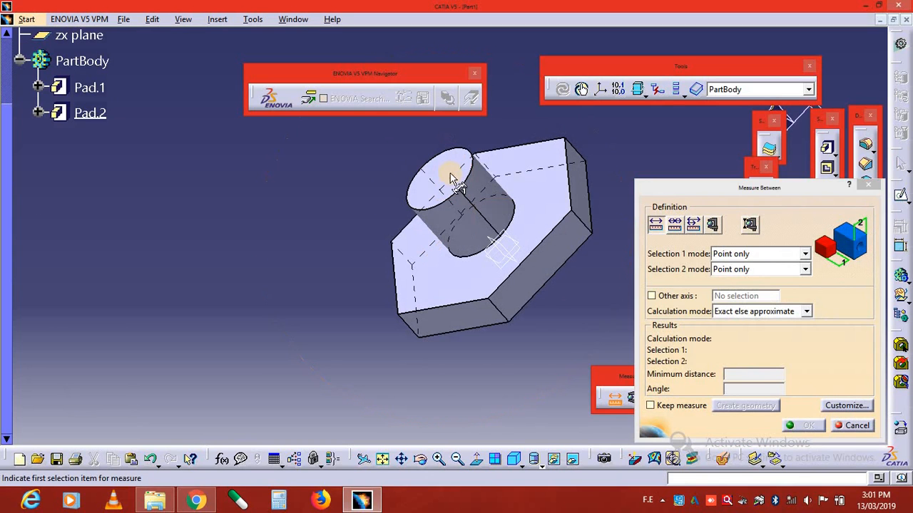
pyautogui.click(738, 255)
pyautogui.click(741, 256)
pyautogui.click(743, 258)
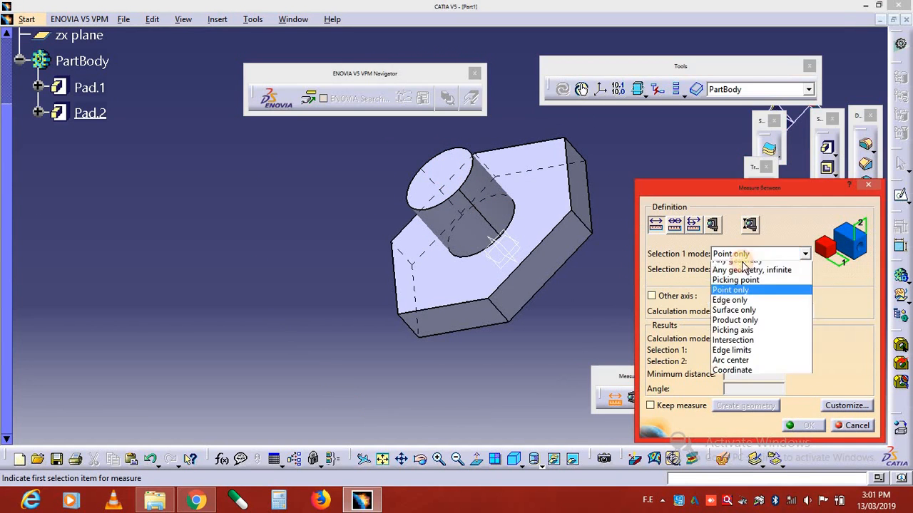
pyautogui.click(744, 266)
pyautogui.click(738, 270)
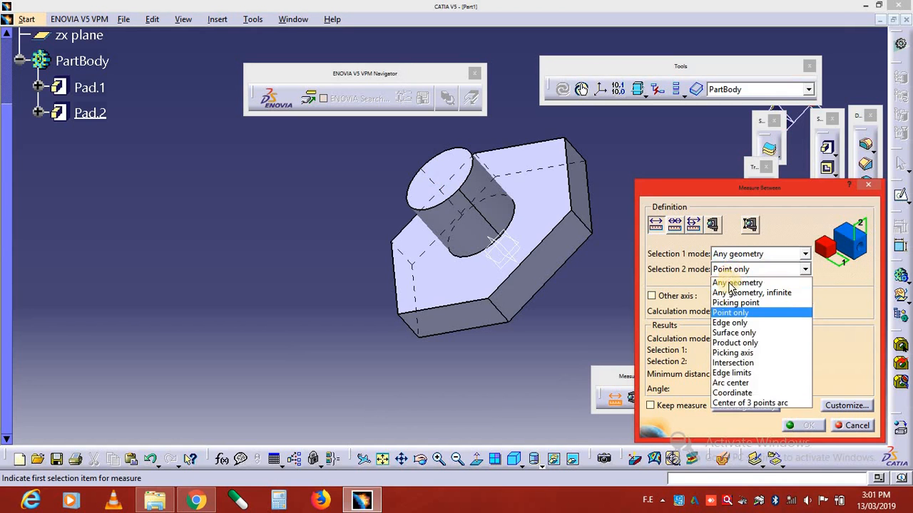
pyautogui.click(735, 280)
# Measure the distance from the cylinder's free end face to the underside of the hexagonal base.
pyautogui.click(448, 178)
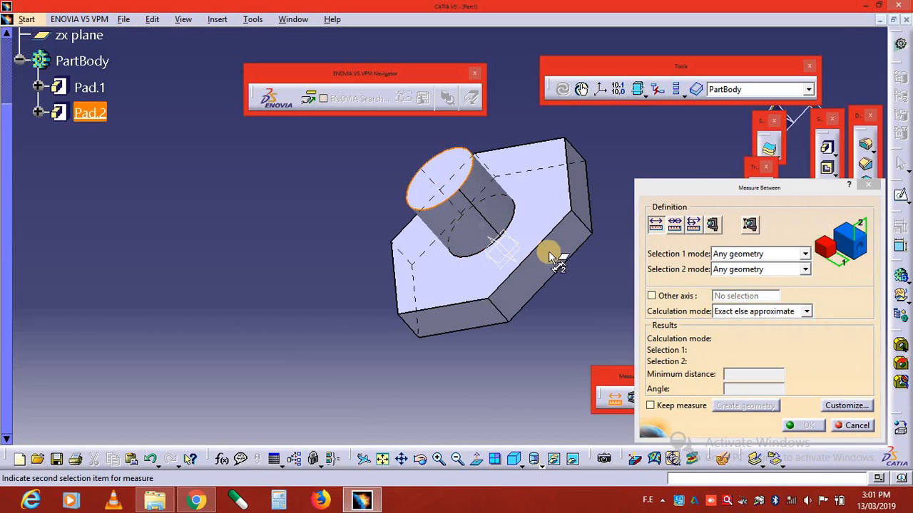
pyautogui.moveTo(549, 253); pyautogui.dragTo(526, 269, button='middle')
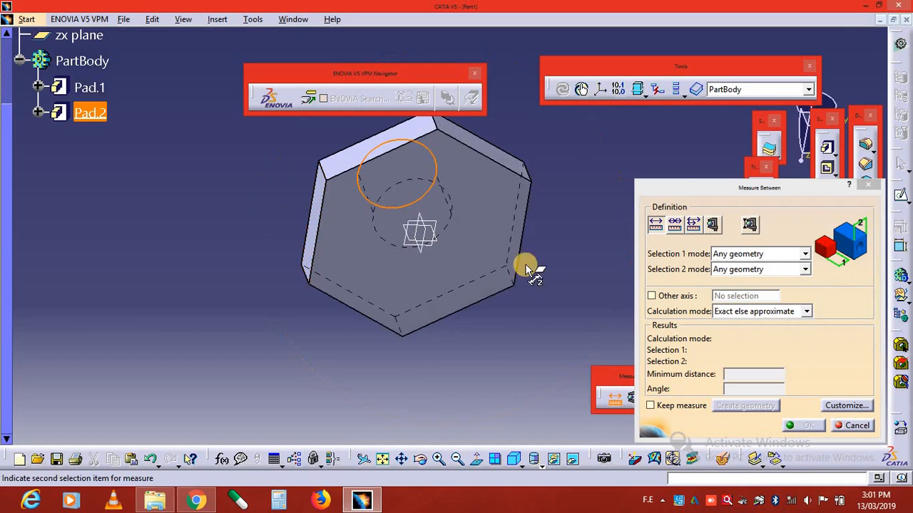
pyautogui.click(471, 204)
pyautogui.moveTo(489, 215); pyautogui.dragTo(482, 288, button='middle')
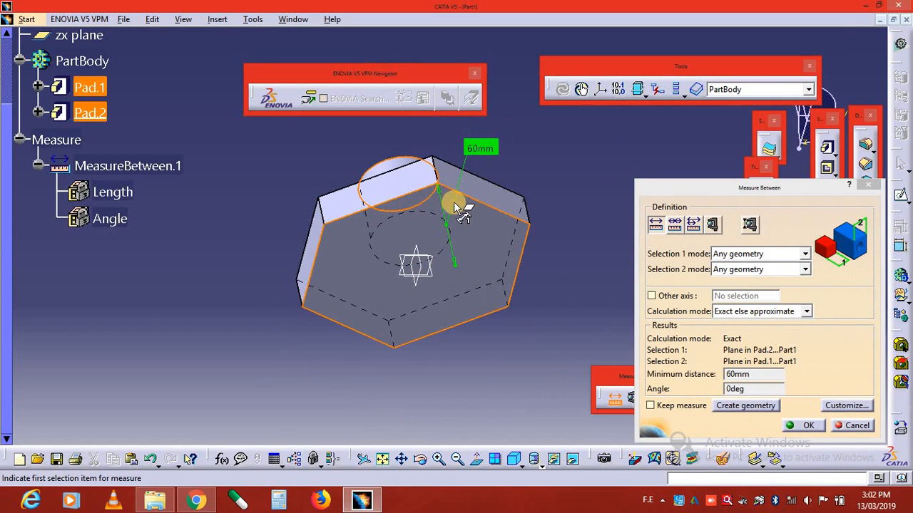
pyautogui.moveTo(452, 197); pyautogui.dragTo(407, 397, button='middle')
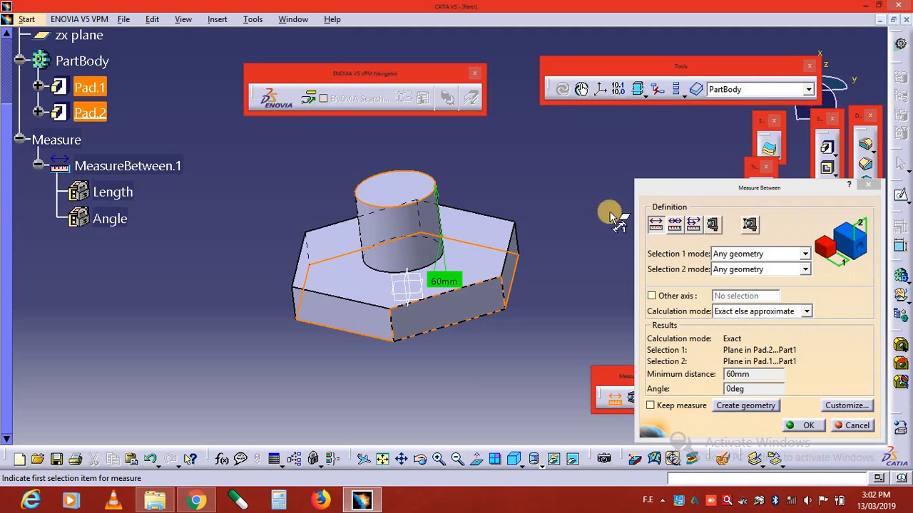
pyautogui.click(858, 426)
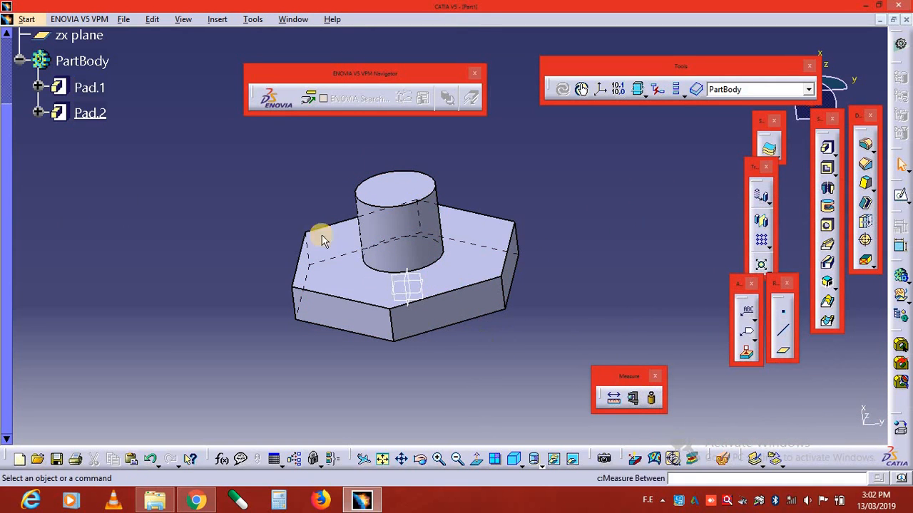
# Measure the volume of PartBody and of Pad.1 with Measure Item.
pyautogui.click(632, 399)
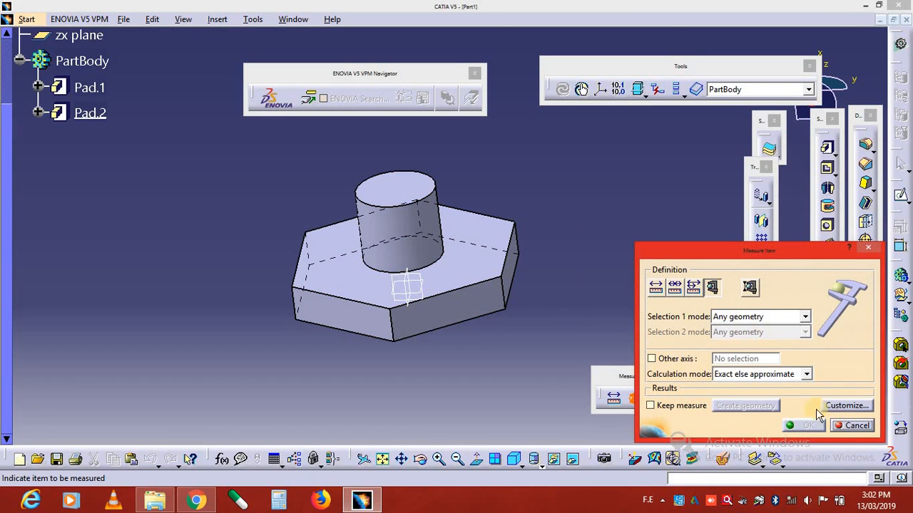
pyautogui.click(846, 405)
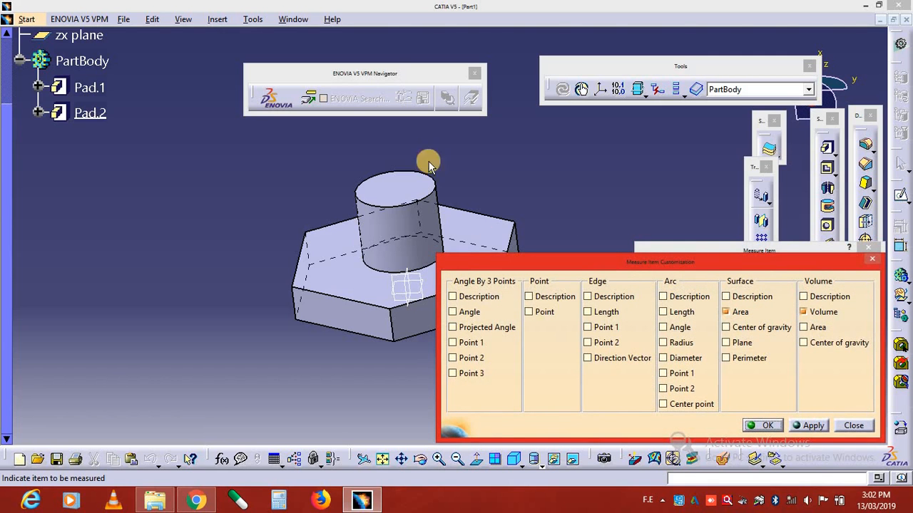
pyautogui.click(872, 259)
pyautogui.click(84, 62)
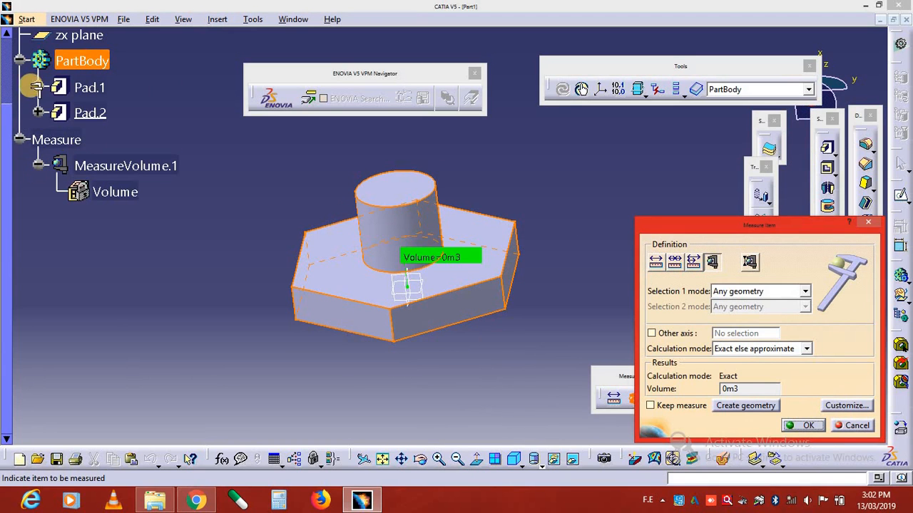
pyautogui.click(82, 90)
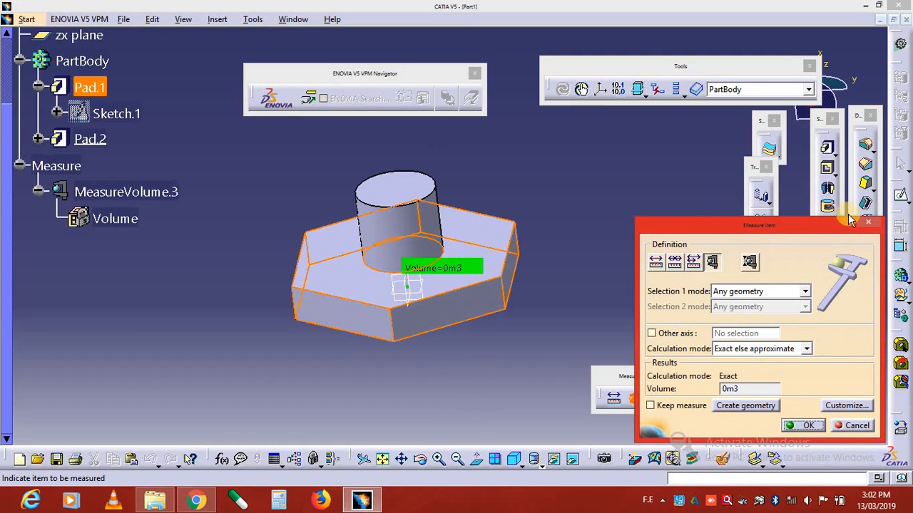
pyautogui.click(868, 223)
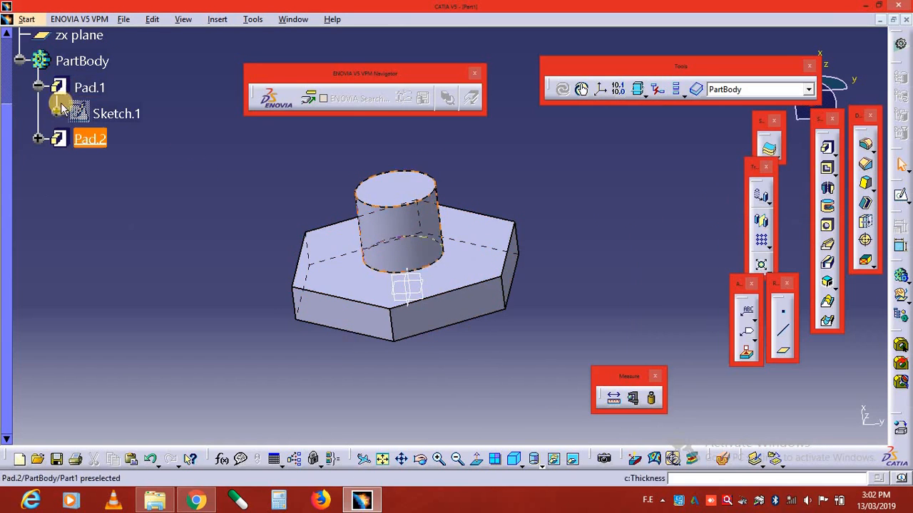
# Measure the volume of Pad.1 again, starting from the selected pad, and review the measurement customization options.
pyautogui.click(85, 88)
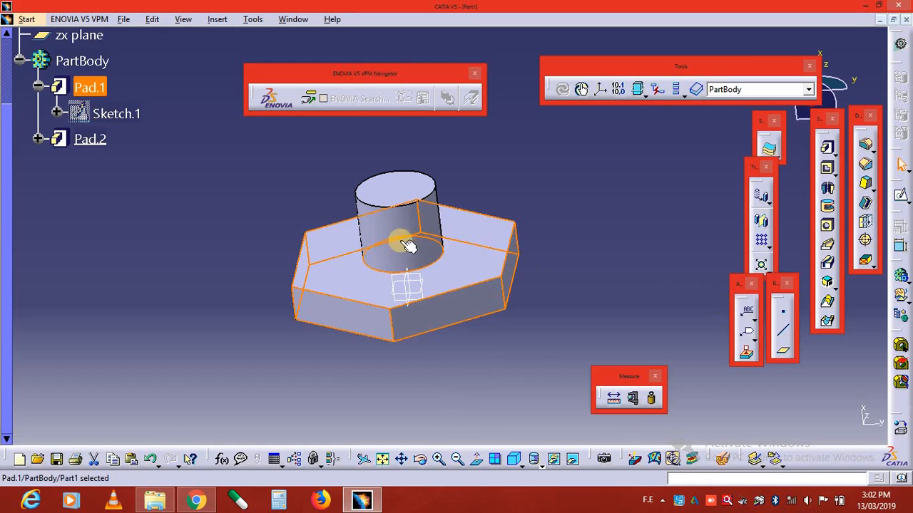
pyautogui.moveTo(480, 235); pyautogui.dragTo(405, 236, button='middle')
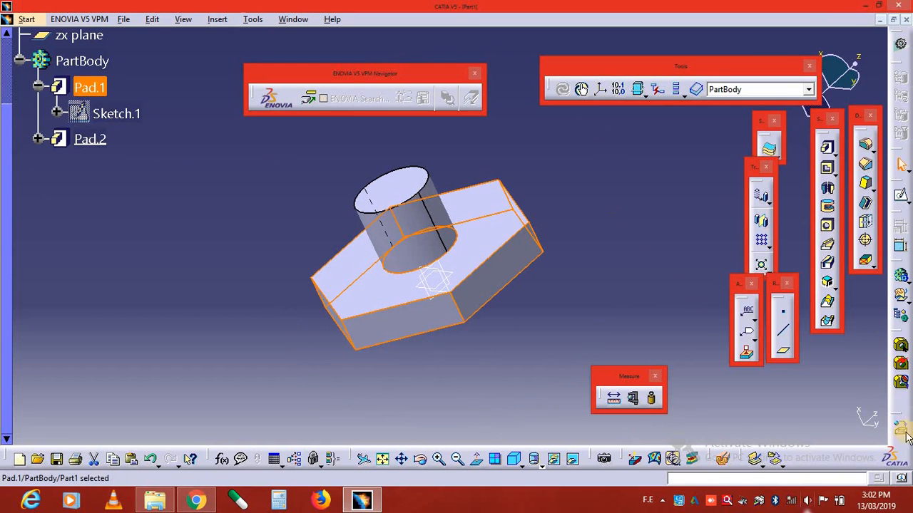
pyautogui.click(632, 398)
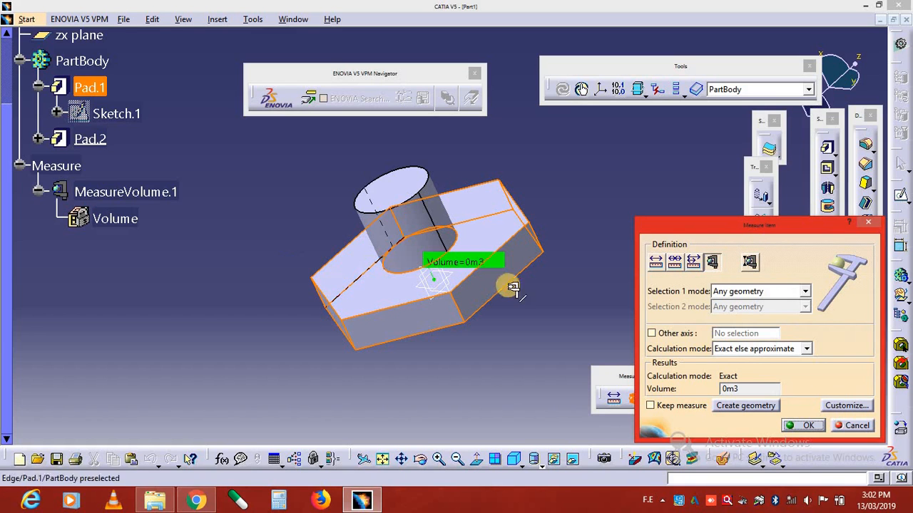
pyautogui.click(849, 406)
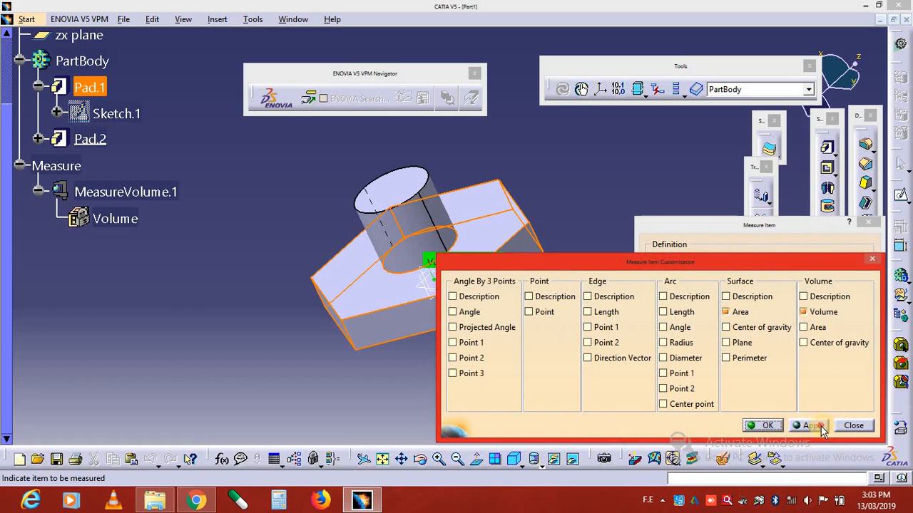
pyautogui.click(769, 427)
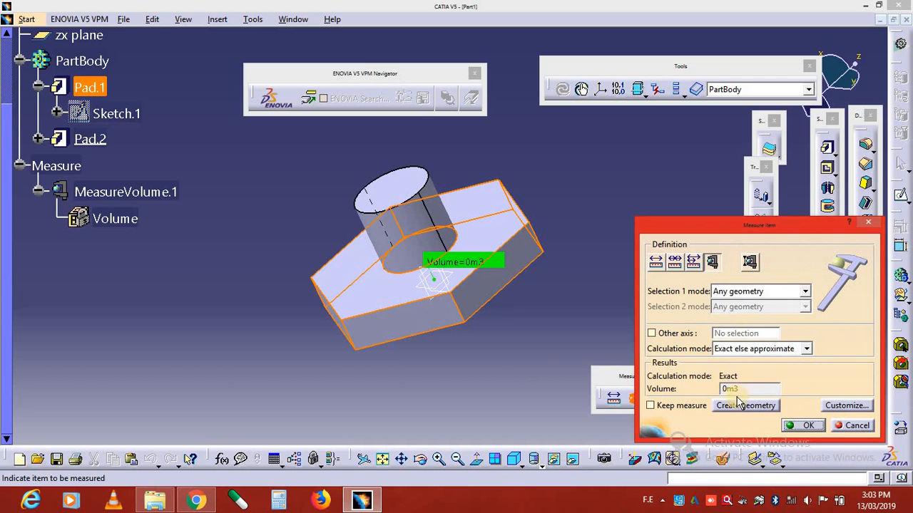
# Customize Measure Item to report the surface Area only, with the Volume and Area properties of volumes turned off.
pyautogui.click(844, 406)
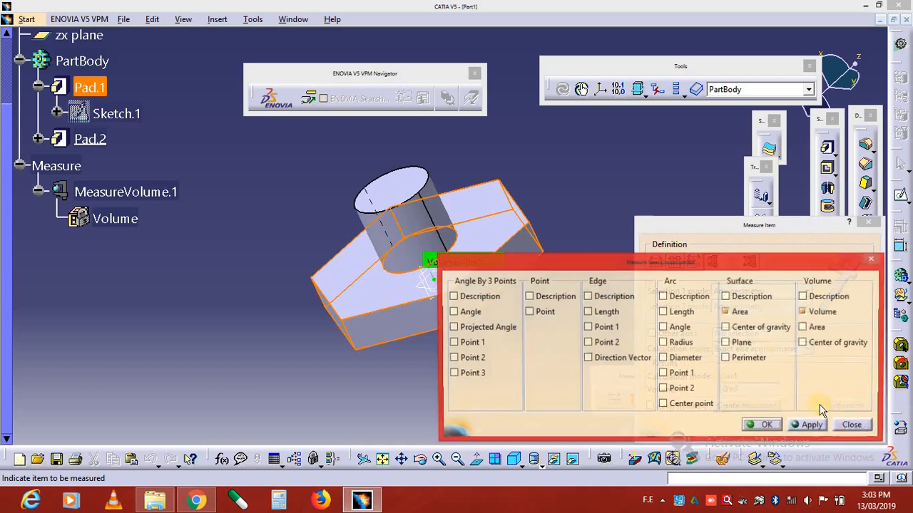
pyautogui.click(817, 328)
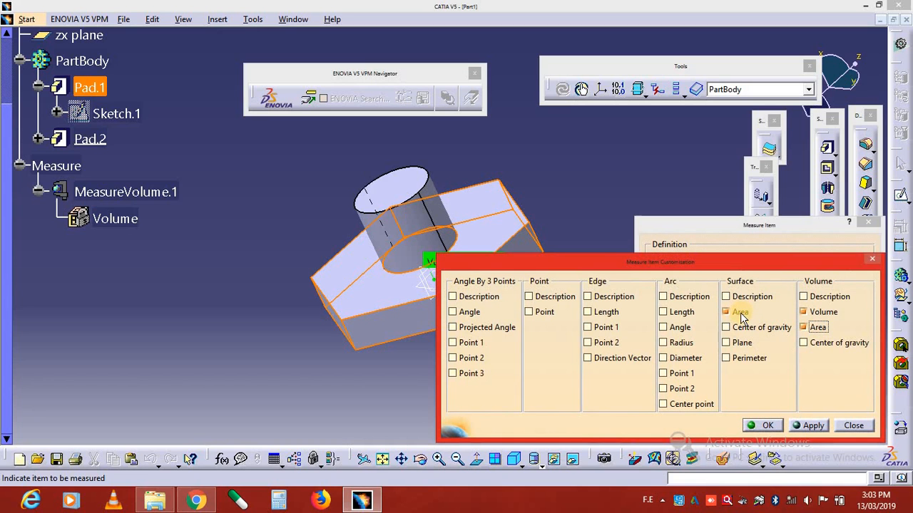
pyautogui.click(740, 312)
pyautogui.click(817, 327)
pyautogui.click(820, 312)
pyautogui.click(811, 425)
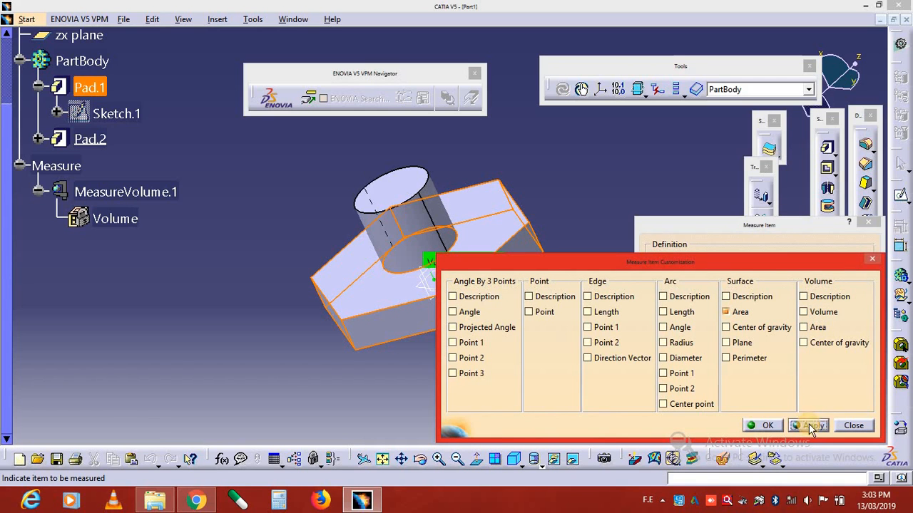
pyautogui.click(763, 426)
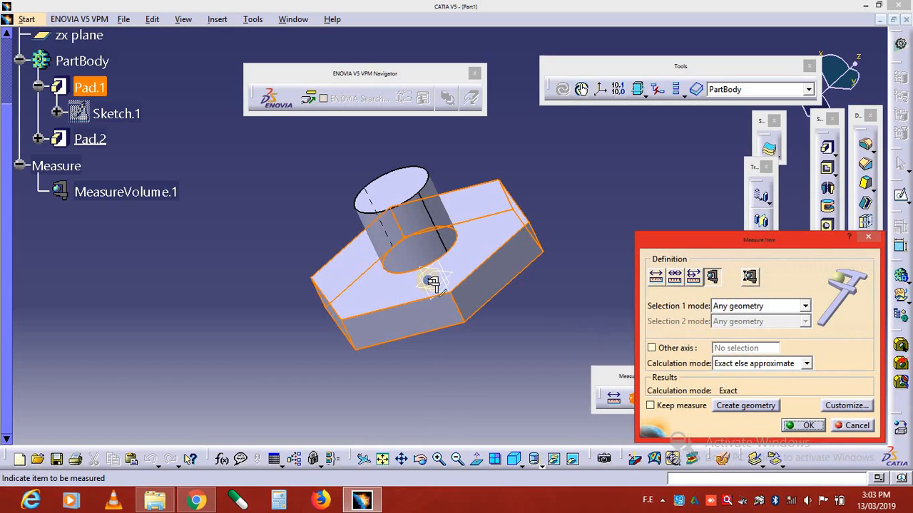
# Measure the area of the hexagonal base face around the cylinder.
pyautogui.moveTo(504, 288); pyautogui.dragTo(497, 246, button='middle')
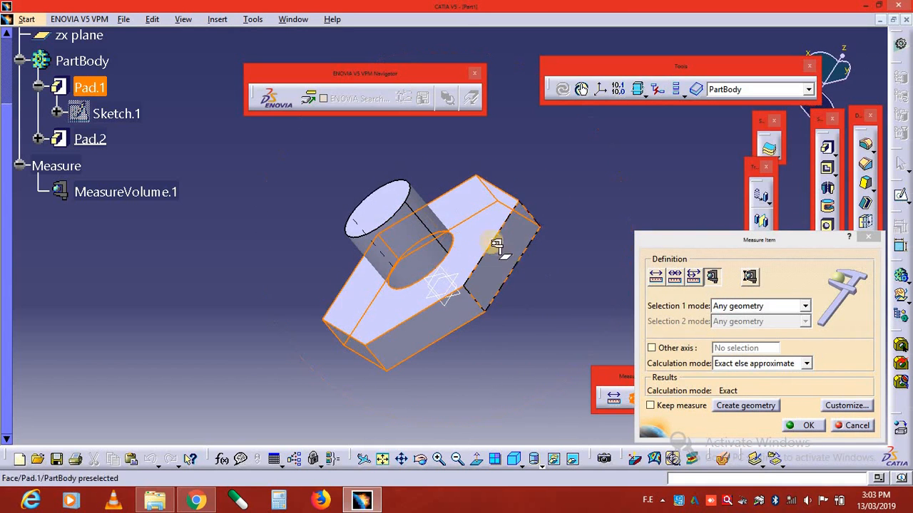
pyautogui.click(450, 278)
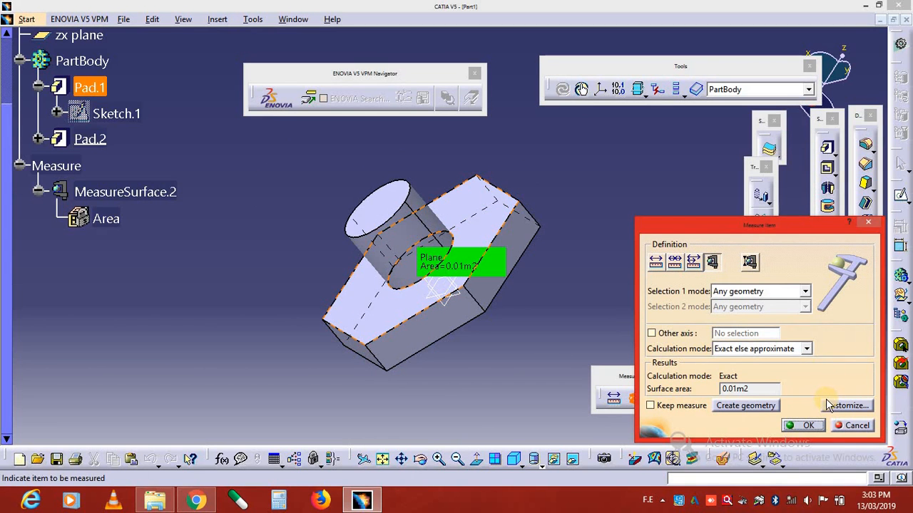
pyautogui.click(865, 206)
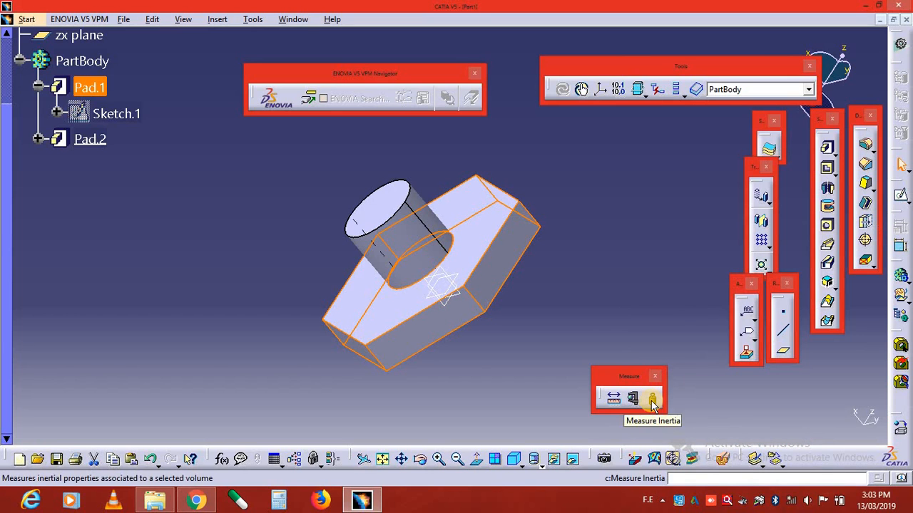
# Measure the inertia properties of PartBody and review the inertia customization options without keeping the measure.
pyautogui.click(576, 238)
pyautogui.click(77, 60)
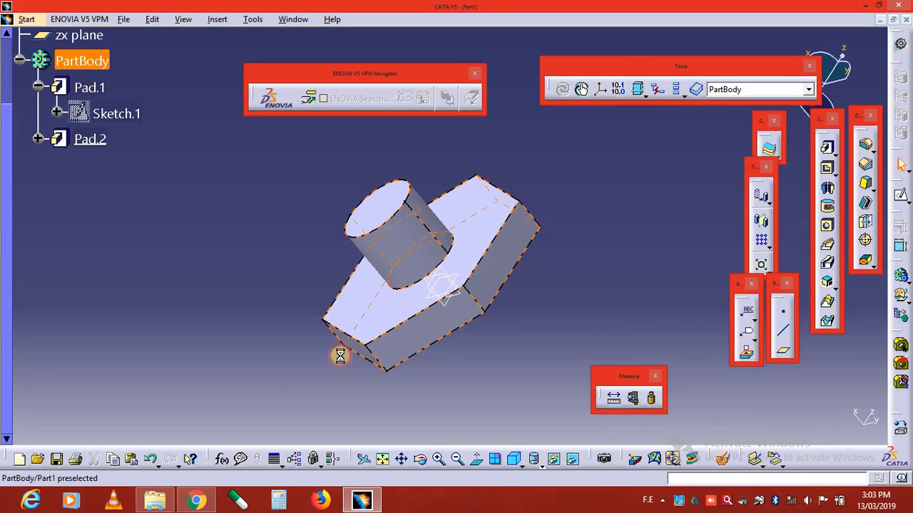
pyautogui.click(650, 401)
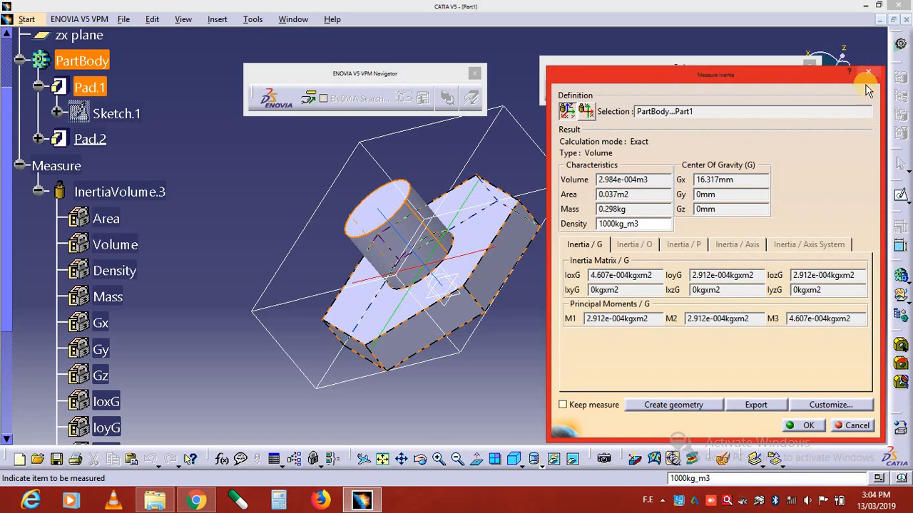
pyautogui.click(827, 406)
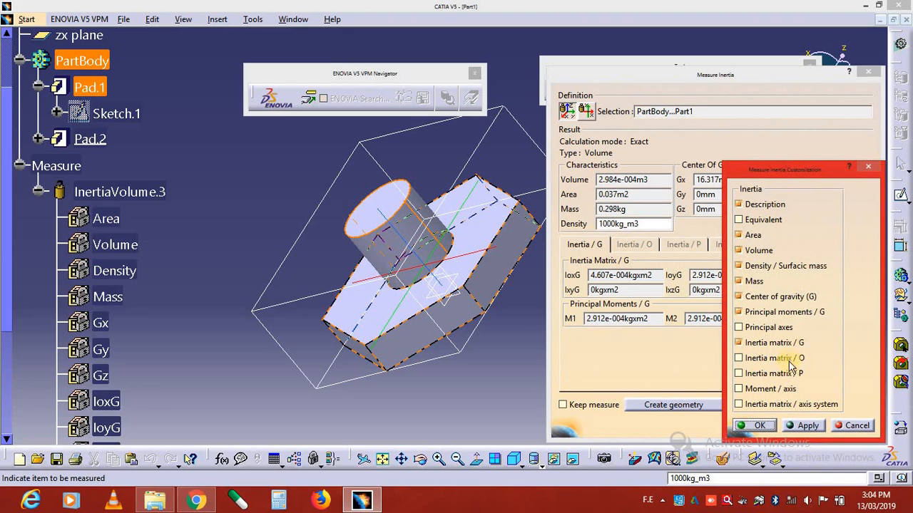
pyautogui.click(868, 166)
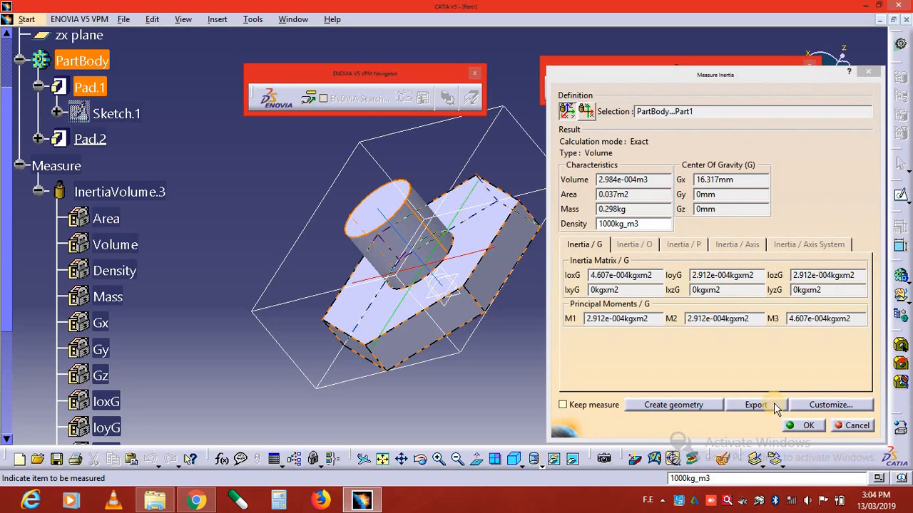
pyautogui.click(839, 426)
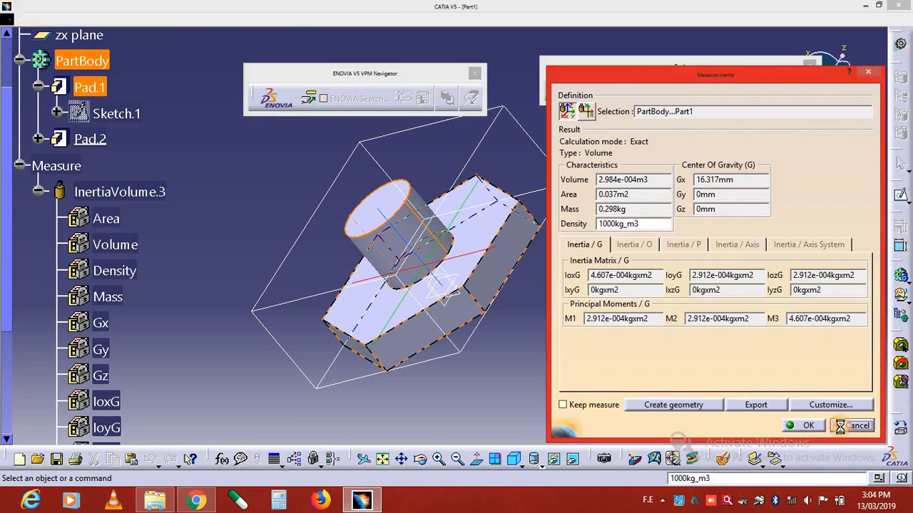